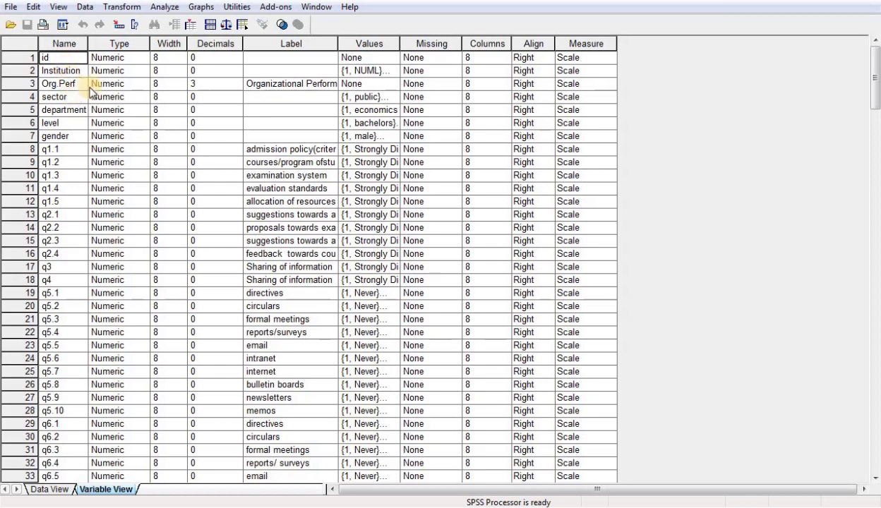
# Step: Check the value labels defined for the gender and sector variables without changing them
pyautogui.click(254, 98)
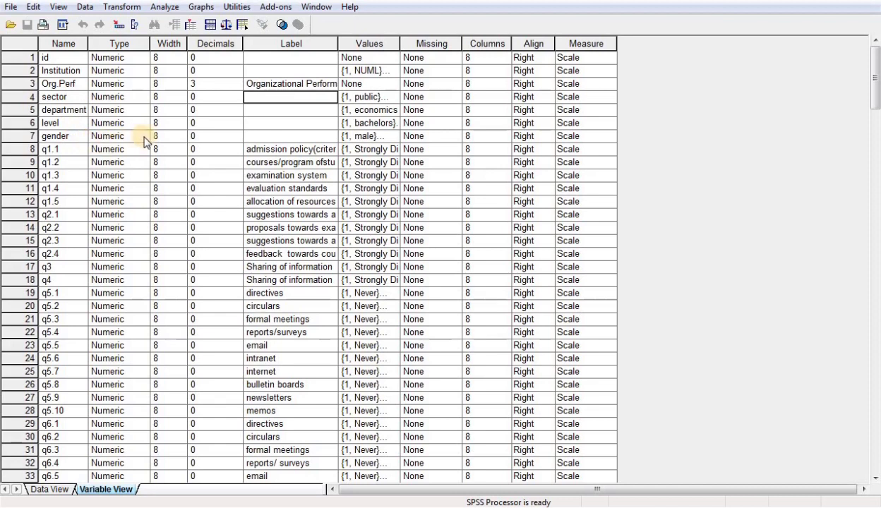
pyautogui.click(382, 136)
pyautogui.click(392, 136)
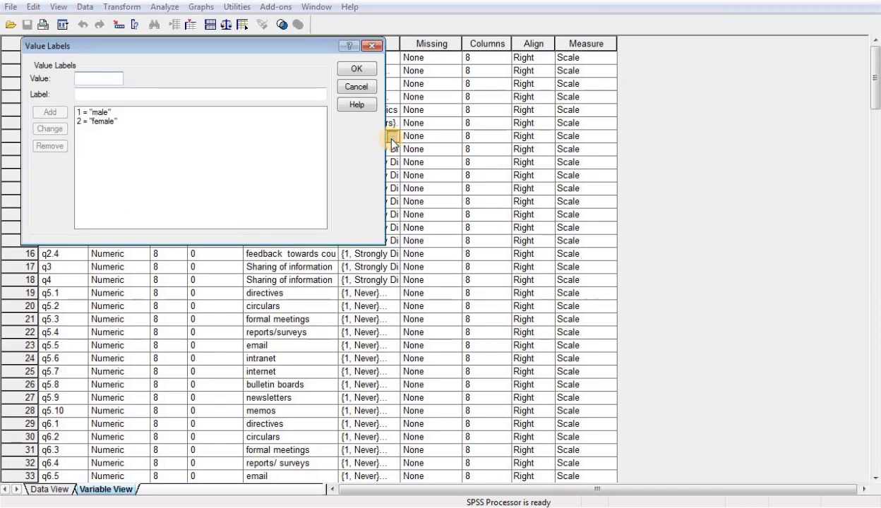
pyautogui.click(357, 85)
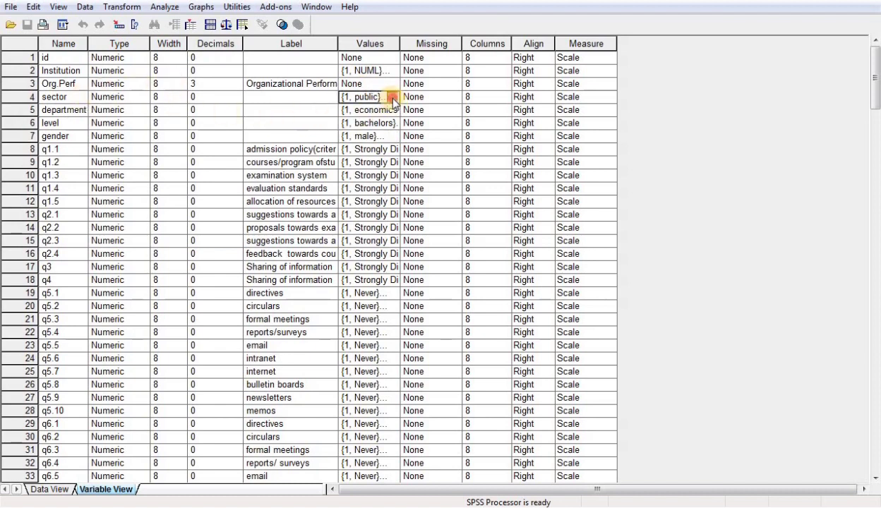
pyautogui.click(392, 101)
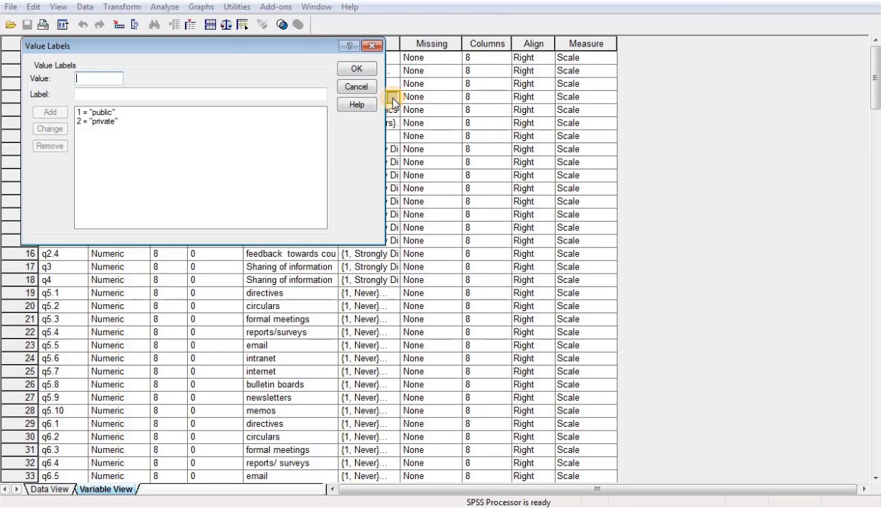
pyautogui.click(370, 48)
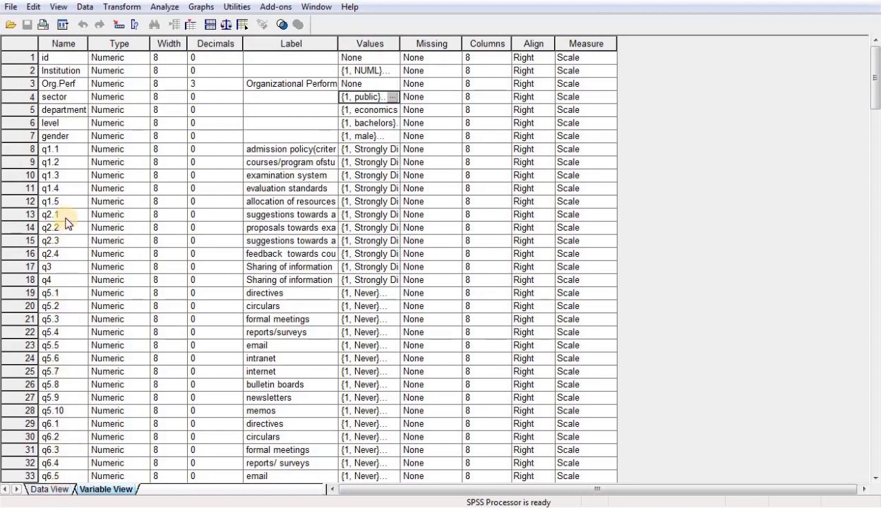
# Step: Run a Frequencies analysis from the data view on the gender variable alone, with previous settings reset and frequency tables displayed
pyautogui.click(50, 490)
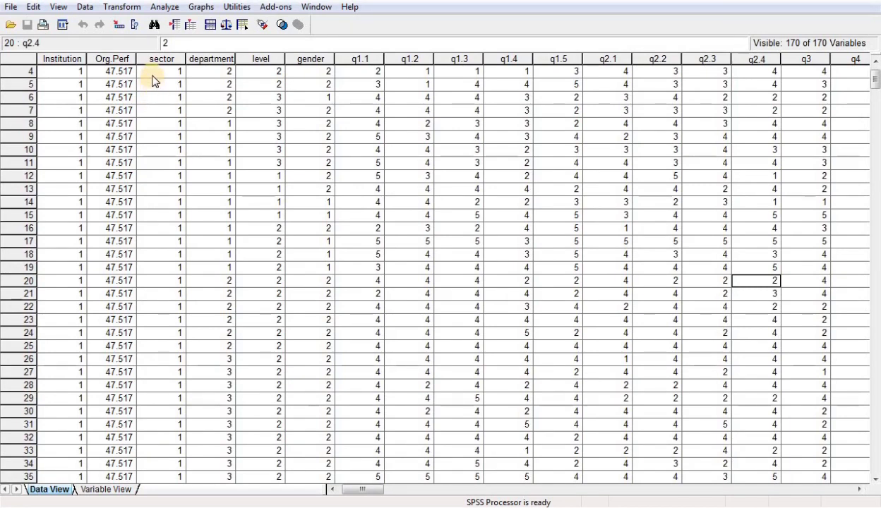
pyautogui.click(165, 7)
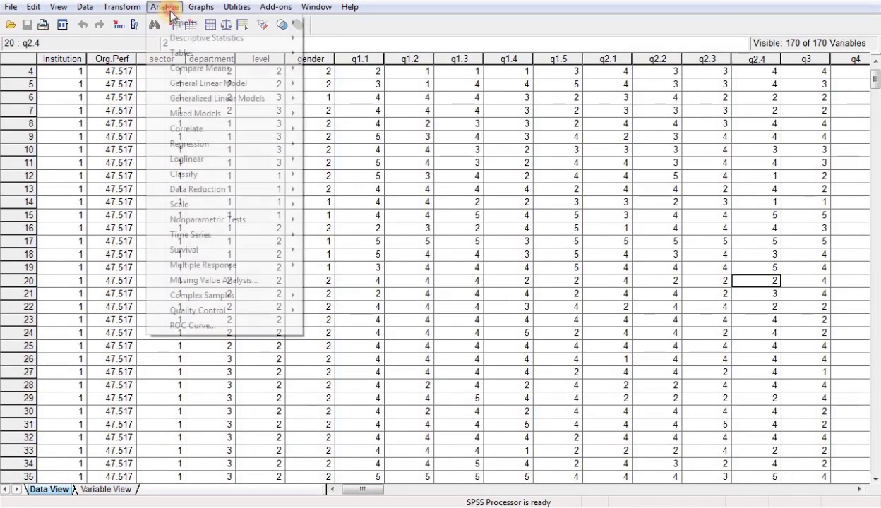
pyautogui.moveTo(192, 42)
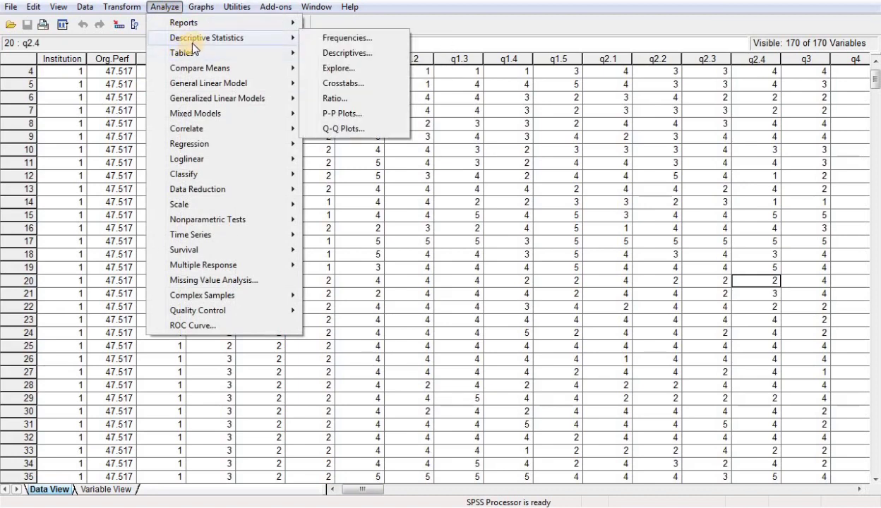
pyautogui.click(315, 47)
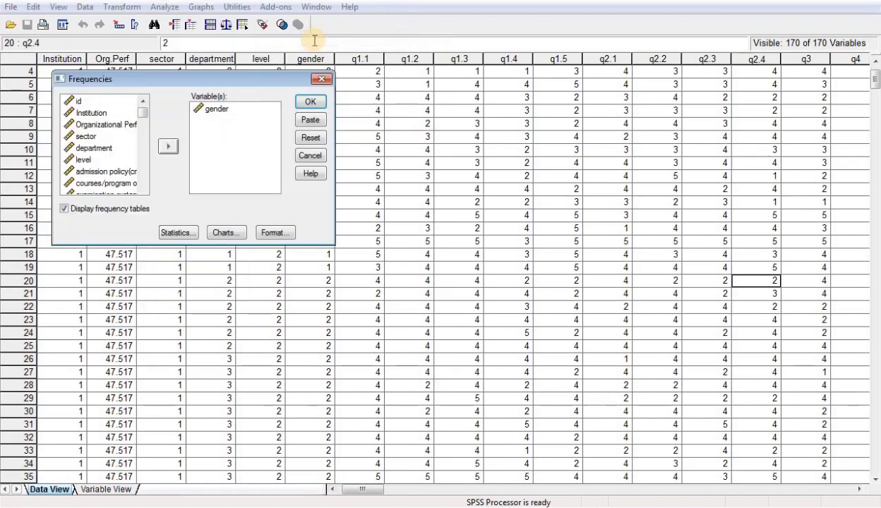
pyautogui.click(309, 137)
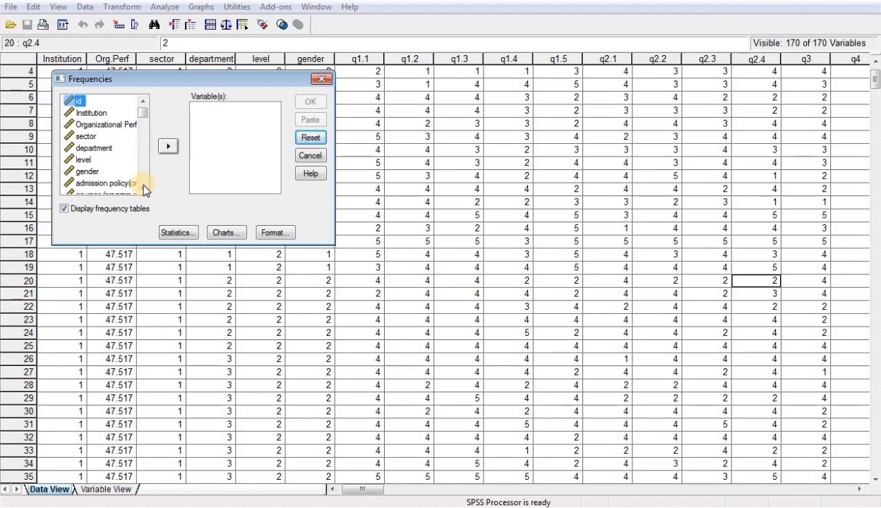
pyautogui.click(90, 171)
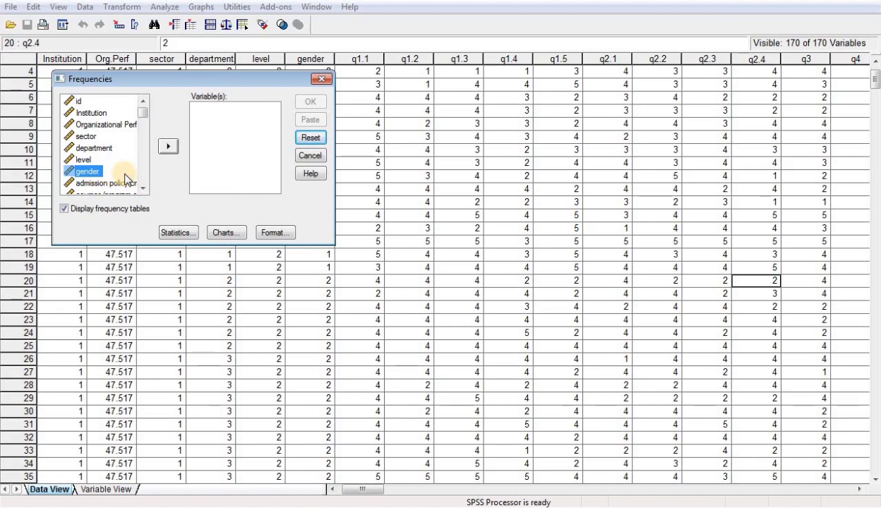
pyautogui.click(169, 147)
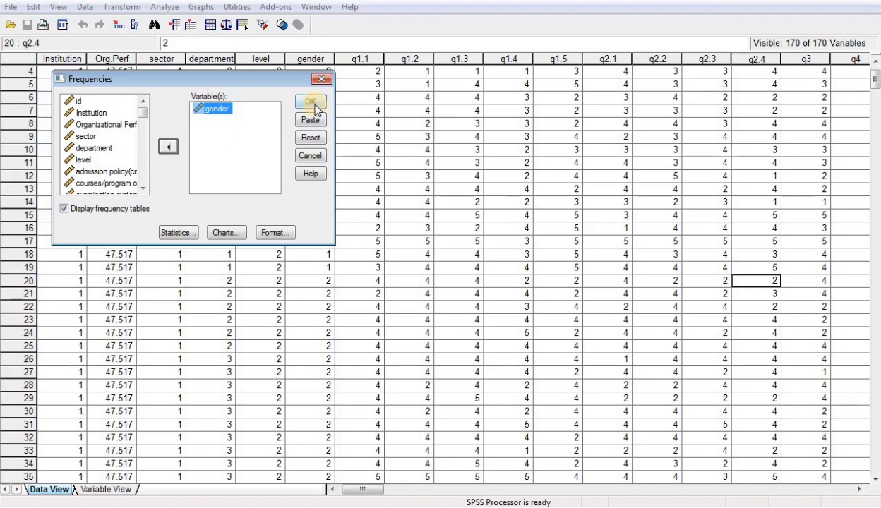
pyautogui.click(178, 232)
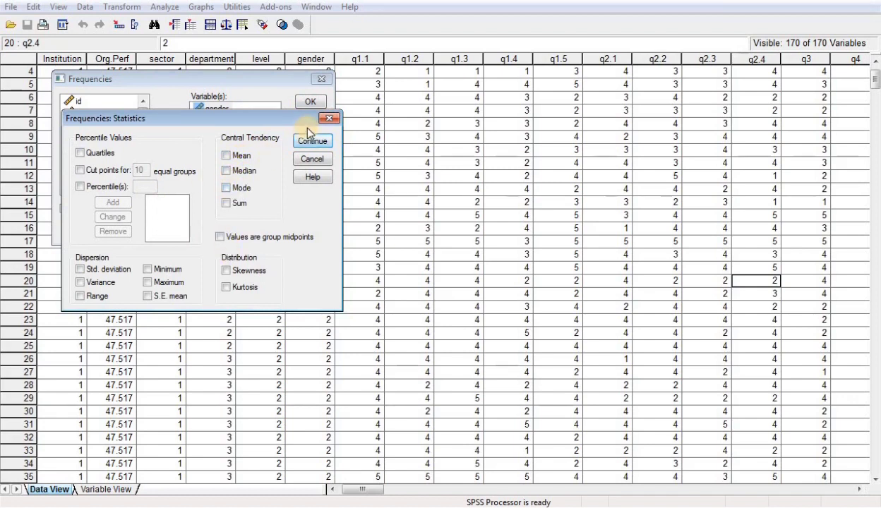
pyautogui.click(328, 117)
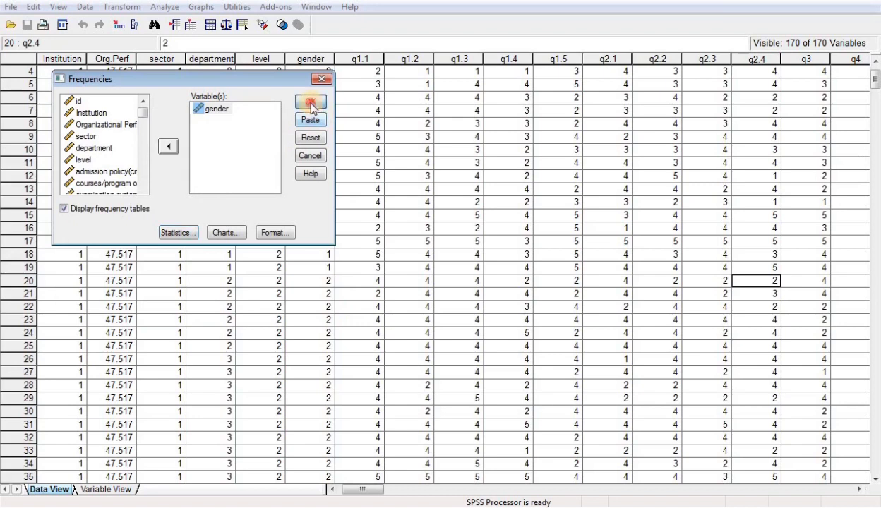
pyautogui.click(312, 104)
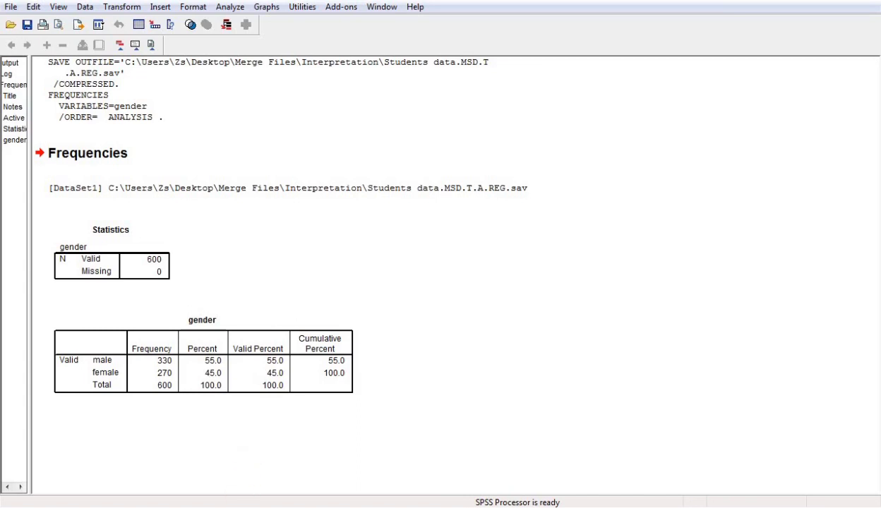
# Step: Switch to the Interpretation of Theses Analysis document in Word and review the gender distribution table and its interpretation paragraph
pyautogui.moveTo(231, 507)
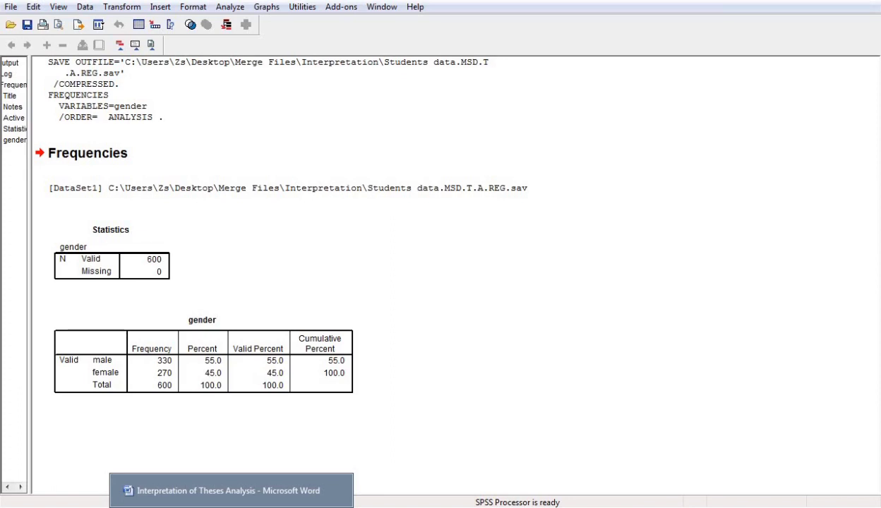
pyautogui.click(231, 507)
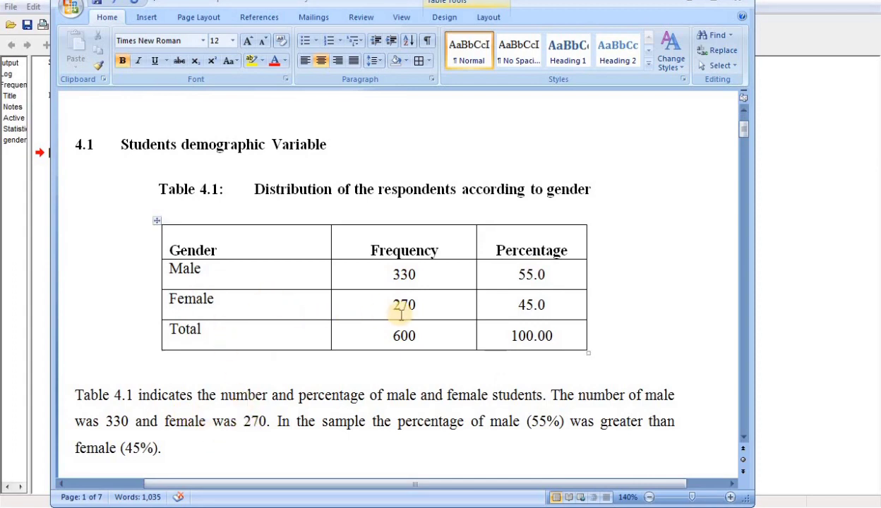
pyautogui.click(301, 423)
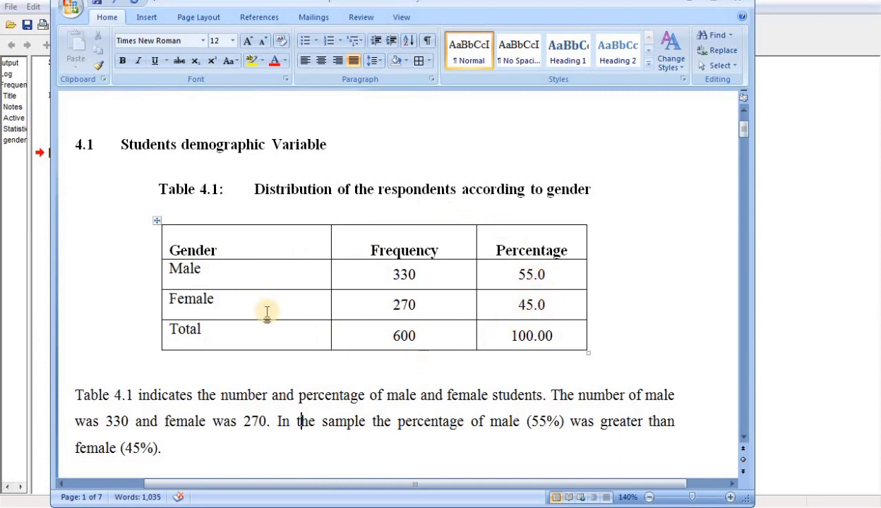
# Step: Remove the outer and inner vertical borders from the whole of Table 4.1, keeping only its horizontal lines
pyautogui.click(156, 224)
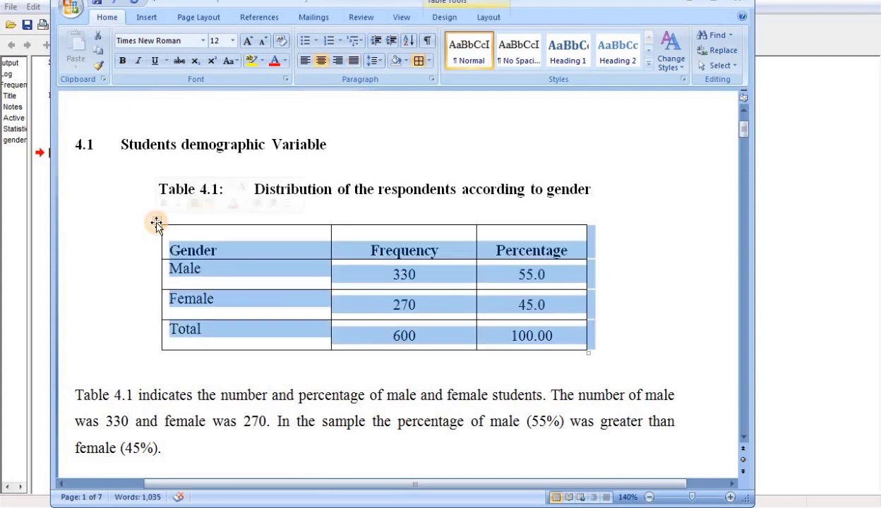
pyautogui.rightClick(156, 223)
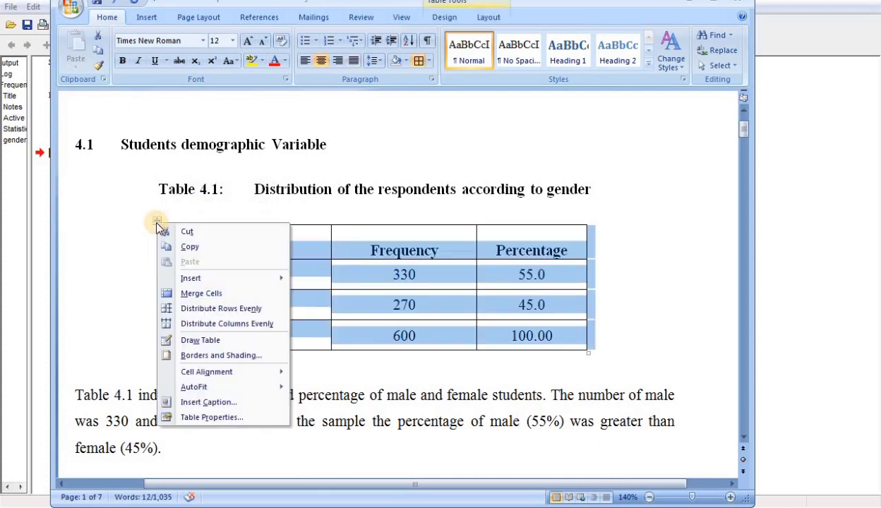
pyautogui.click(215, 358)
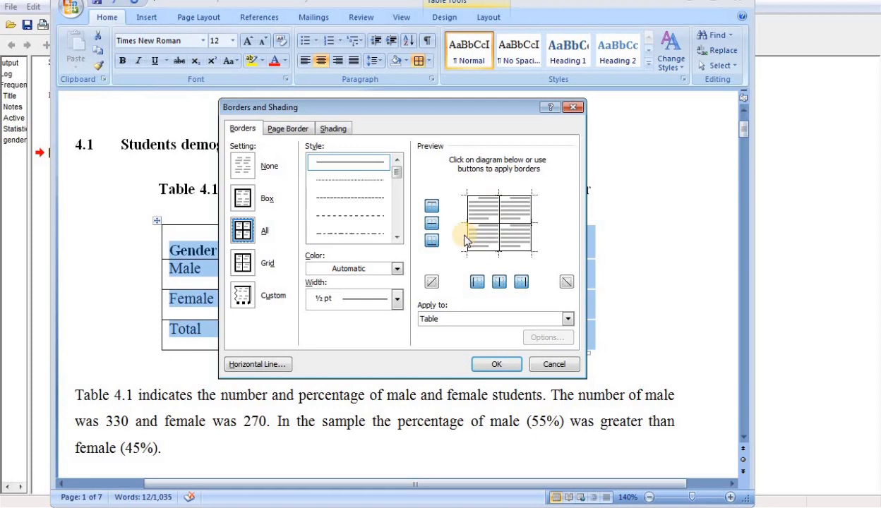
pyautogui.click(470, 240)
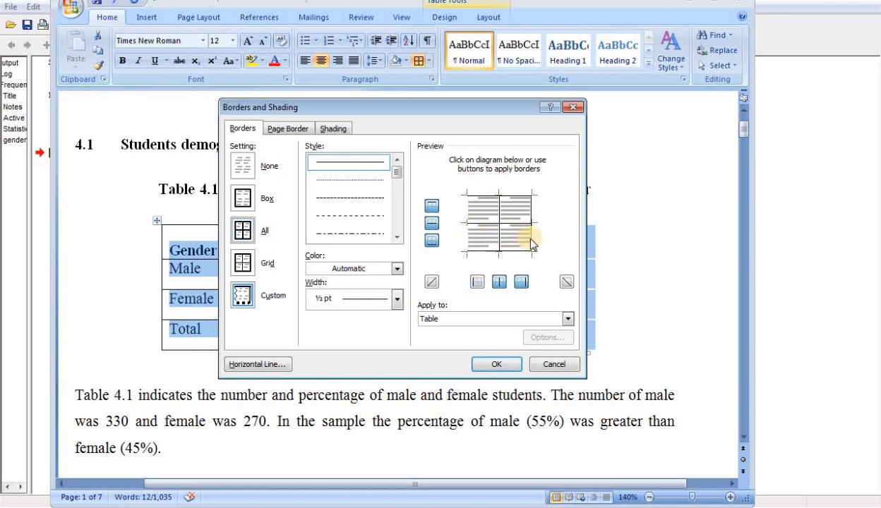
pyautogui.click(531, 242)
pyautogui.click(500, 243)
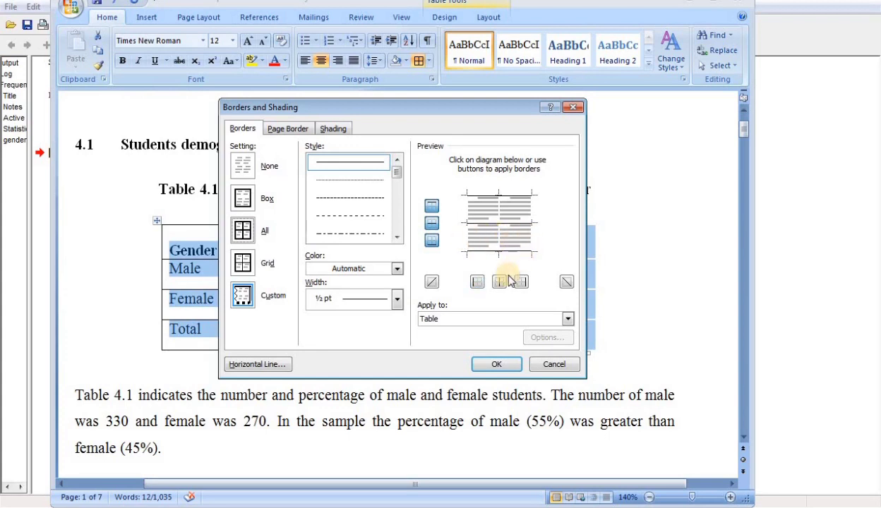
pyautogui.click(492, 371)
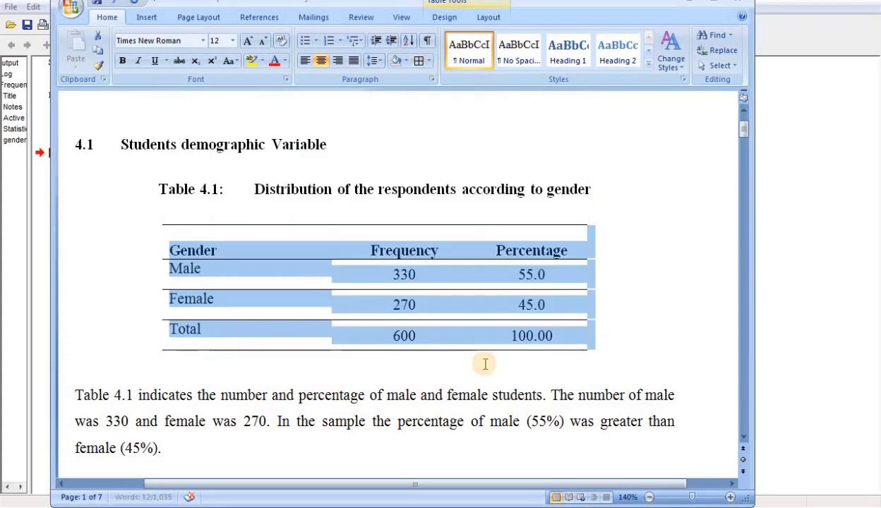
pyautogui.click(382, 335)
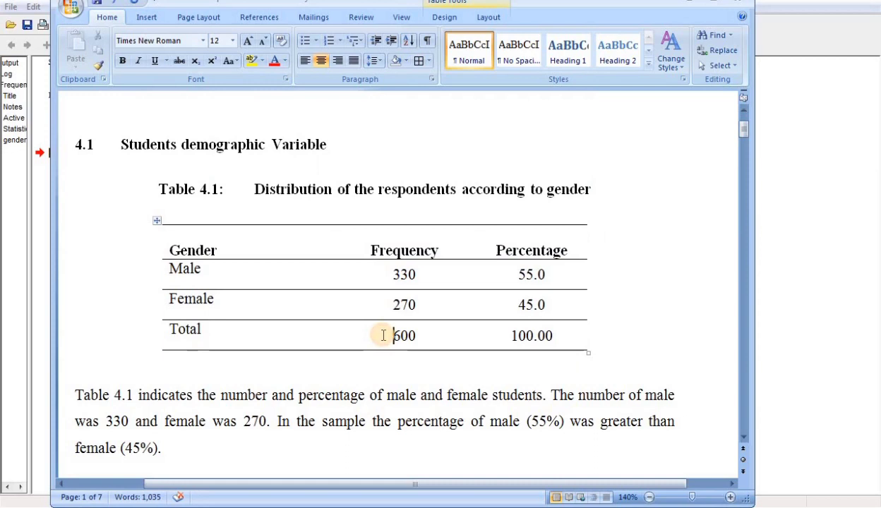
# Step: Remove the horizontal border between the Male and Female rows of Table 4.1
pyautogui.click(185, 269)
pyautogui.moveTo(185, 269); pyautogui.dragTo(518, 308)
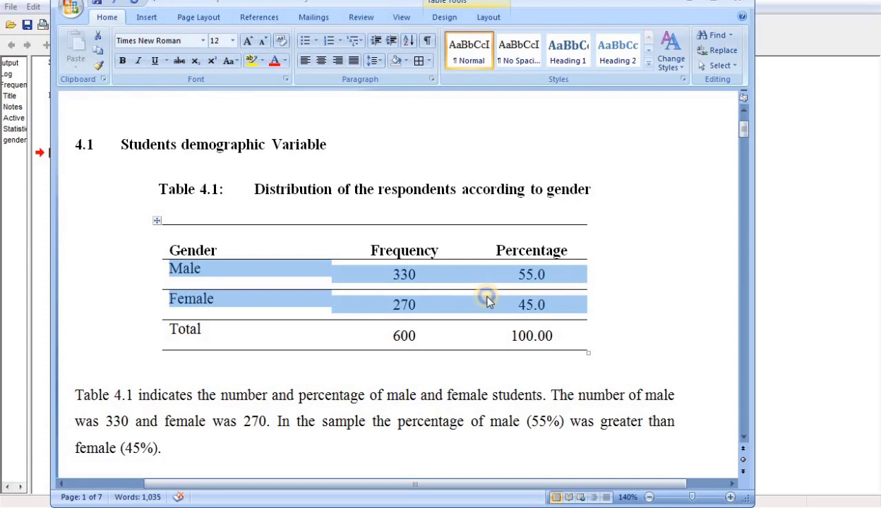
pyautogui.rightClick(486, 296)
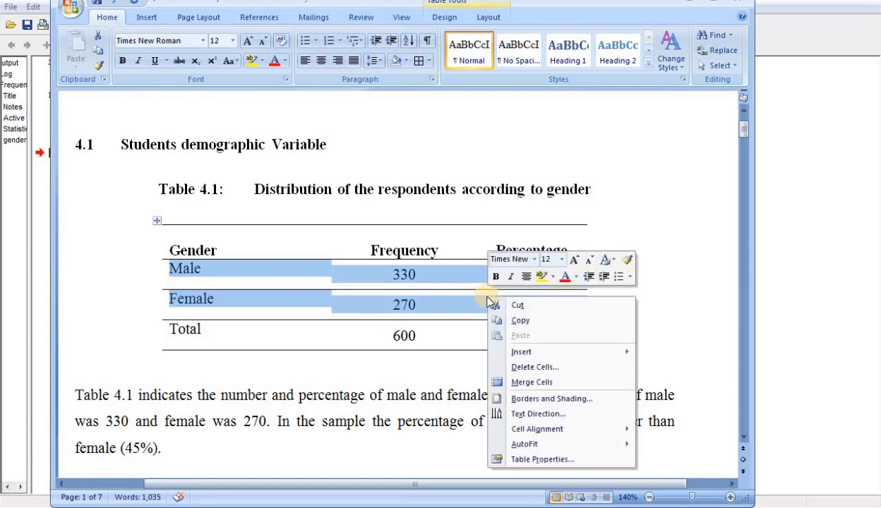
pyautogui.click(531, 399)
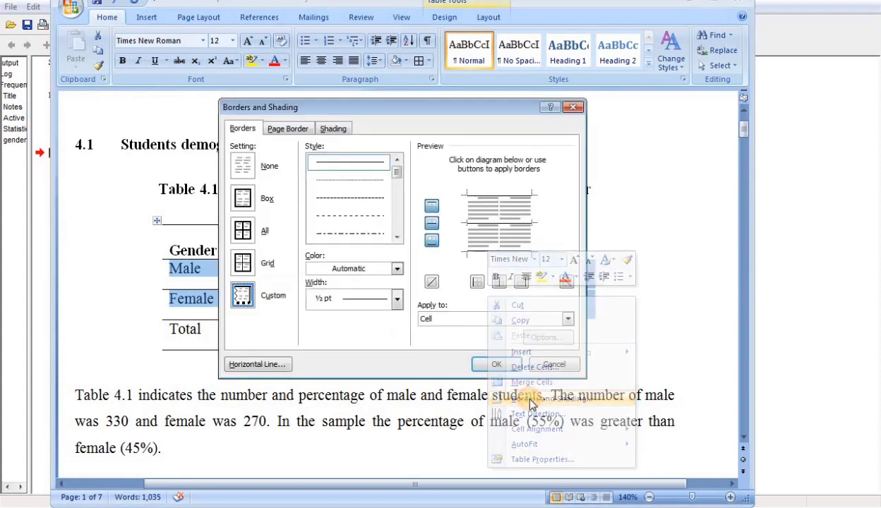
pyautogui.click(489, 226)
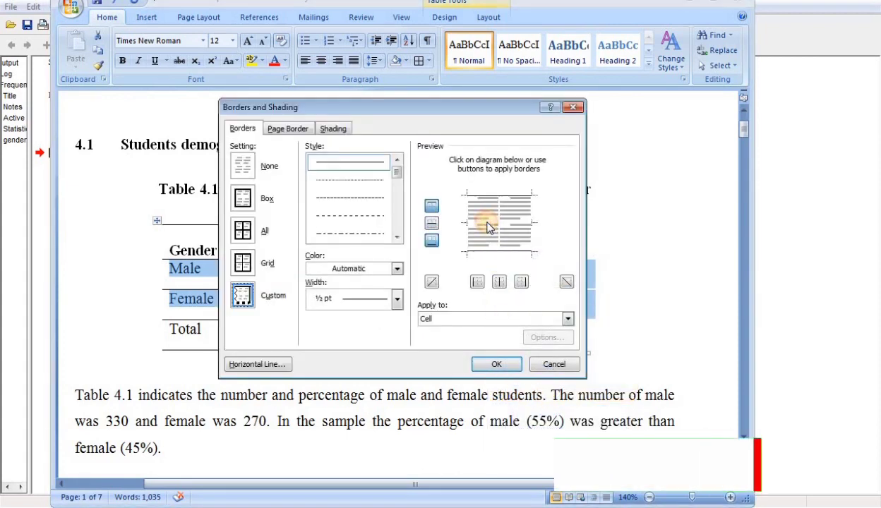
pyautogui.click(497, 368)
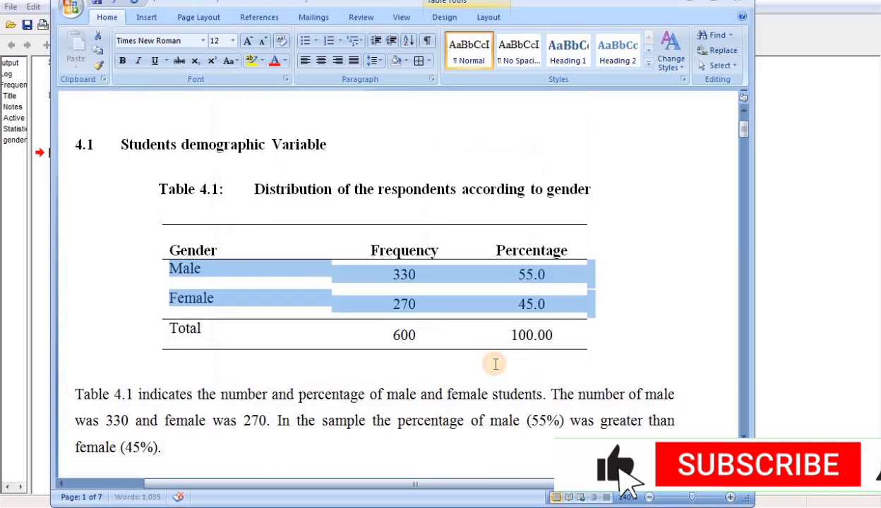
pyautogui.click(469, 360)
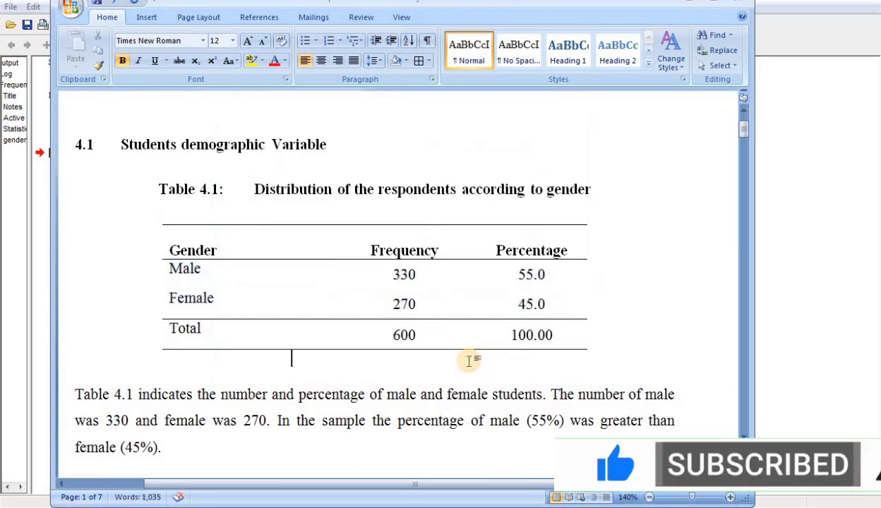